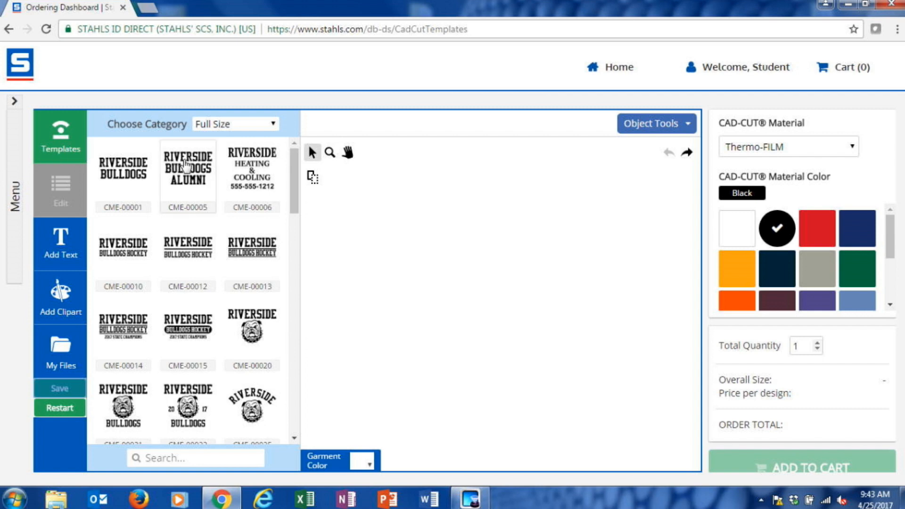
Step: Browse the Left Chest & Cap, Leg & Sleeve, Oversized and Interchangeable Data template categories
{"action": "left_click_drag", "start_coordinate": [291, 172], "coordinate": [276, 133]}
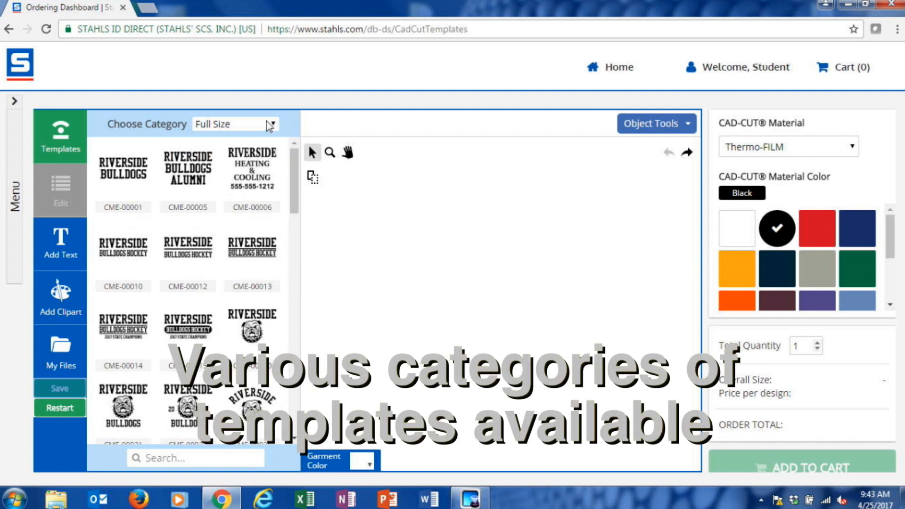
{"action": "left_click", "coordinate": [270, 126]}
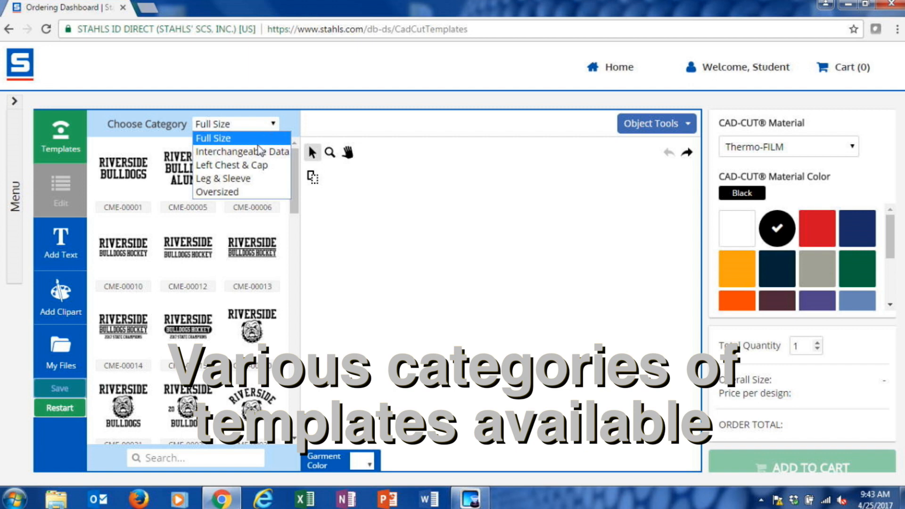
{"action": "left_click", "coordinate": [254, 165]}
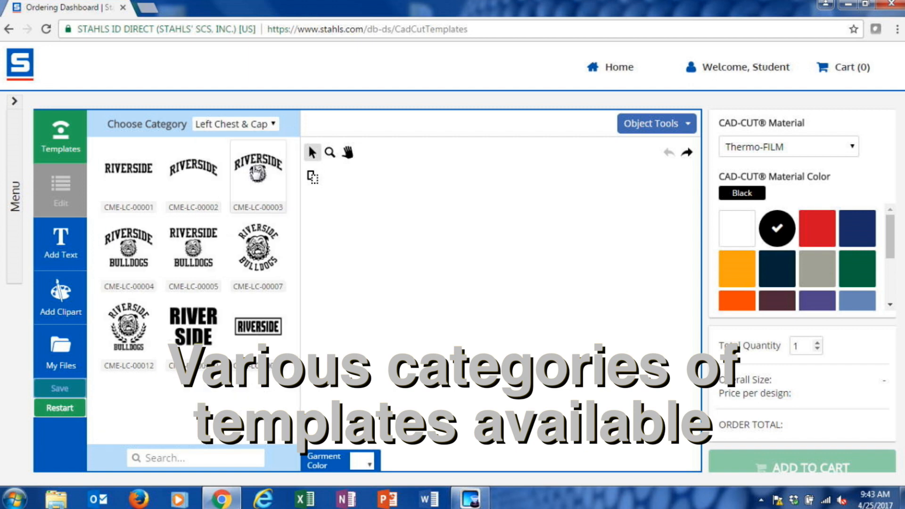
{"action": "left_click", "coordinate": [251, 124]}
{"action": "left_click", "coordinate": [238, 164]}
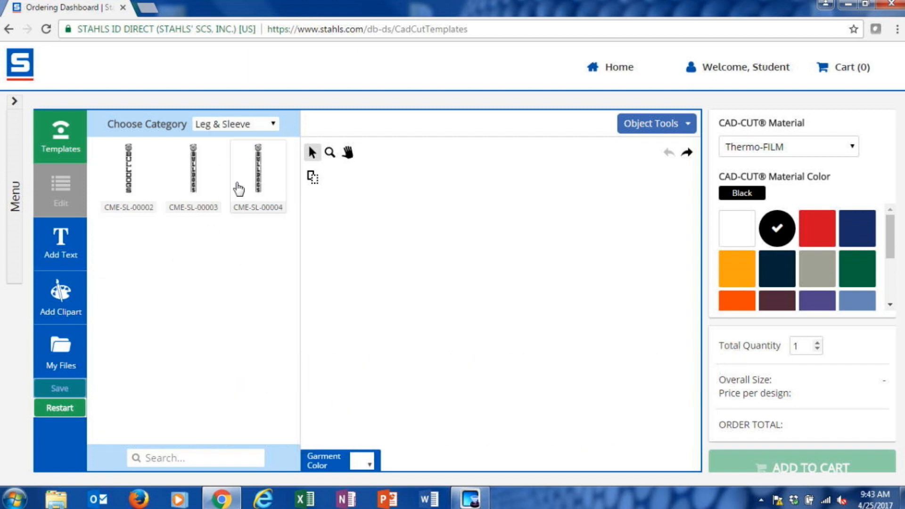
{"action": "left_click", "coordinate": [245, 125]}
{"action": "left_click", "coordinate": [236, 192]}
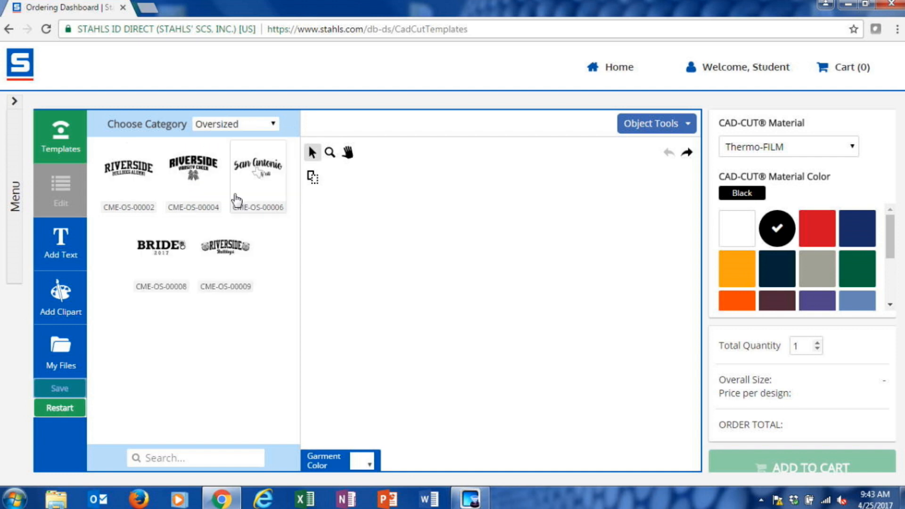
{"action": "left_click", "coordinate": [243, 125]}
{"action": "left_click", "coordinate": [245, 150]}
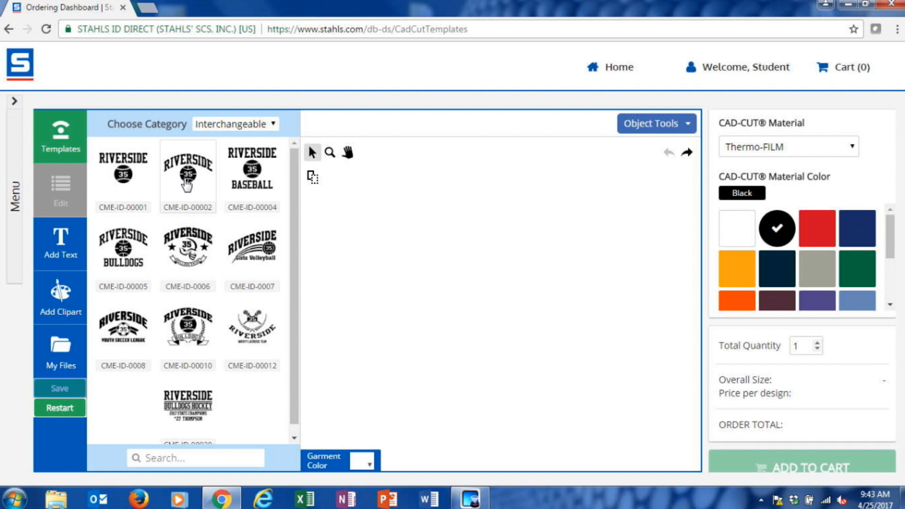
Step: Load the circular bulldog template CME-00060 from the Full Size category into the design area
{"action": "left_click", "coordinate": [236, 124]}
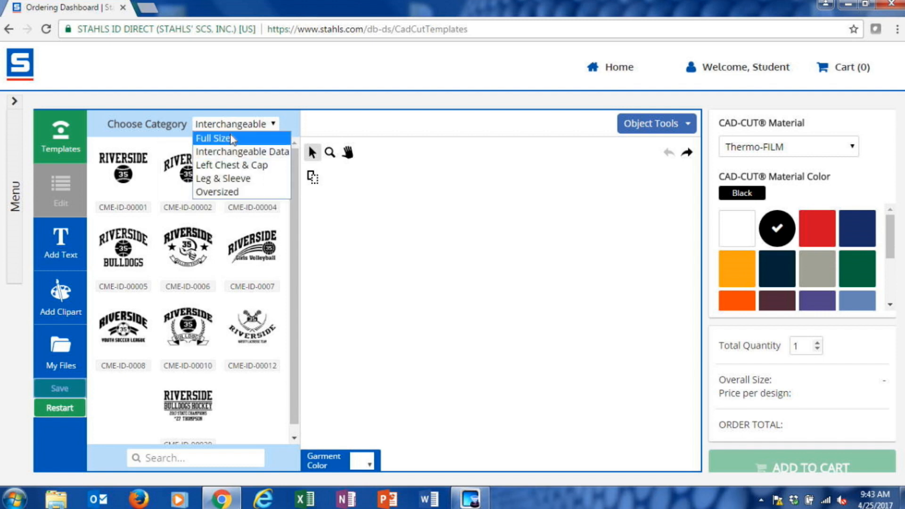
{"action": "left_click", "coordinate": [232, 140]}
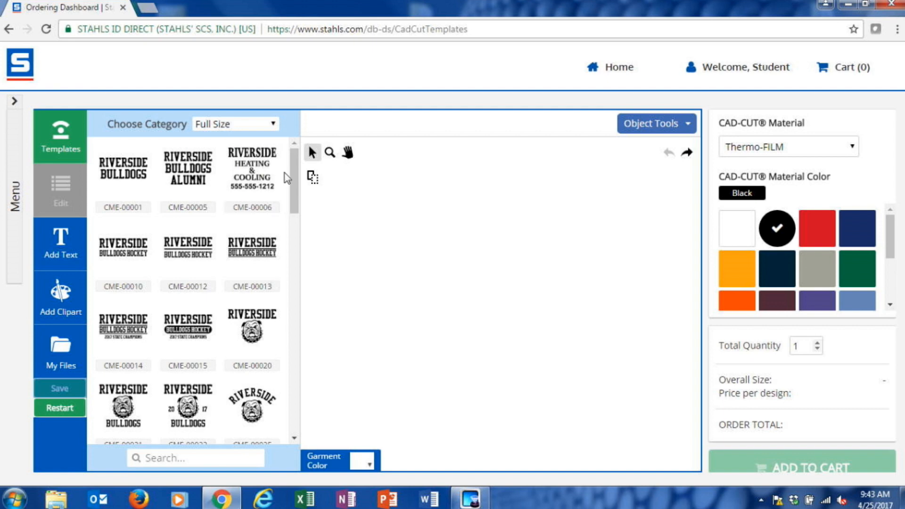
{"action": "left_click_drag", "start_coordinate": [295, 155], "coordinate": [294, 291]}
{"action": "left_click", "coordinate": [210, 243]}
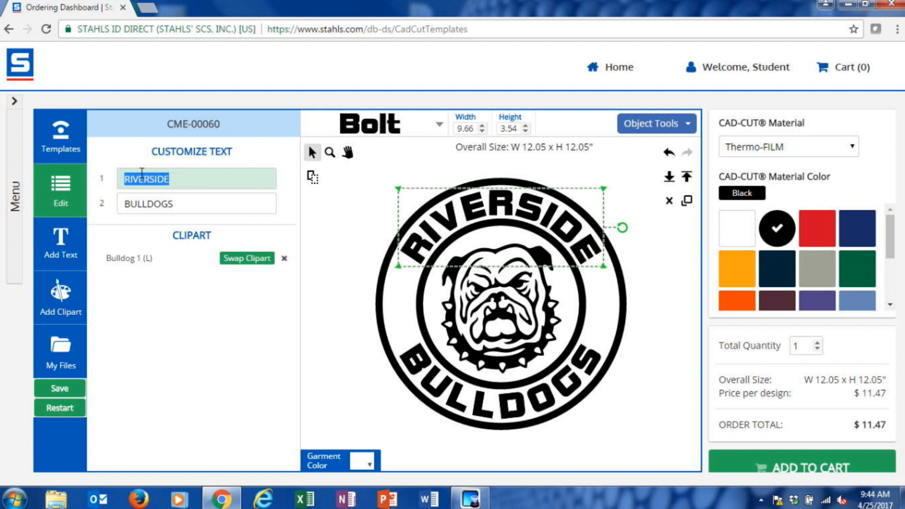
Step: Replace the template's upper text with WEST SIDE and its lower text with WILDCATS
{"action": "type", "text": "WEST SIDE"}
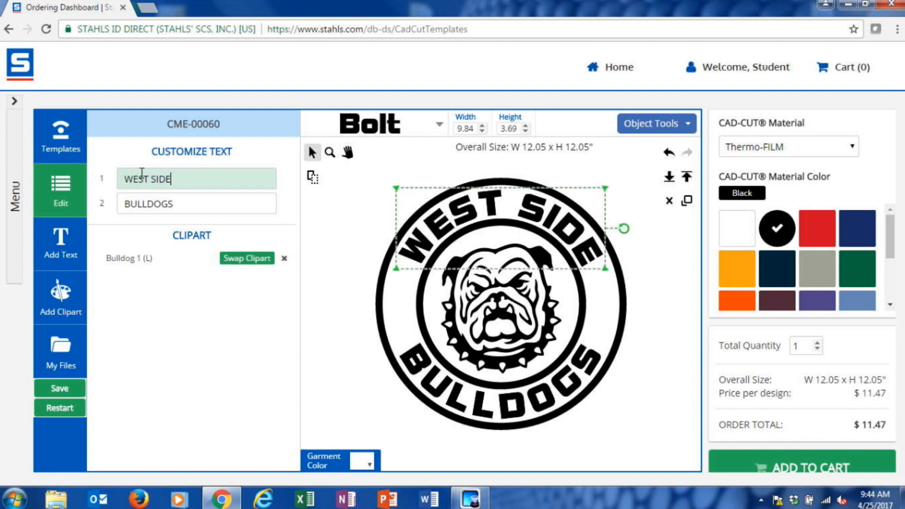
{"action": "left_click", "coordinate": [201, 203]}
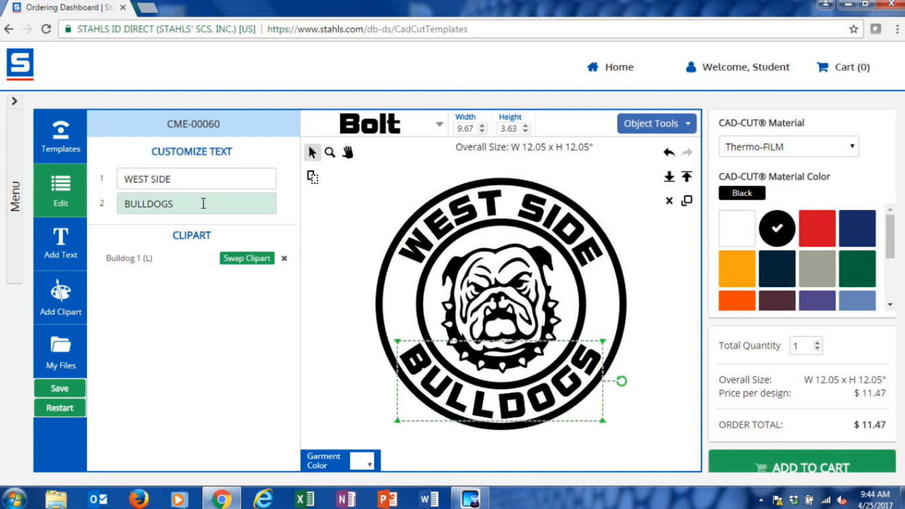
{"action": "left_click_drag", "start_coordinate": [201, 203], "coordinate": [65, 201]}
{"action": "type", "text": "WILDCATS"}
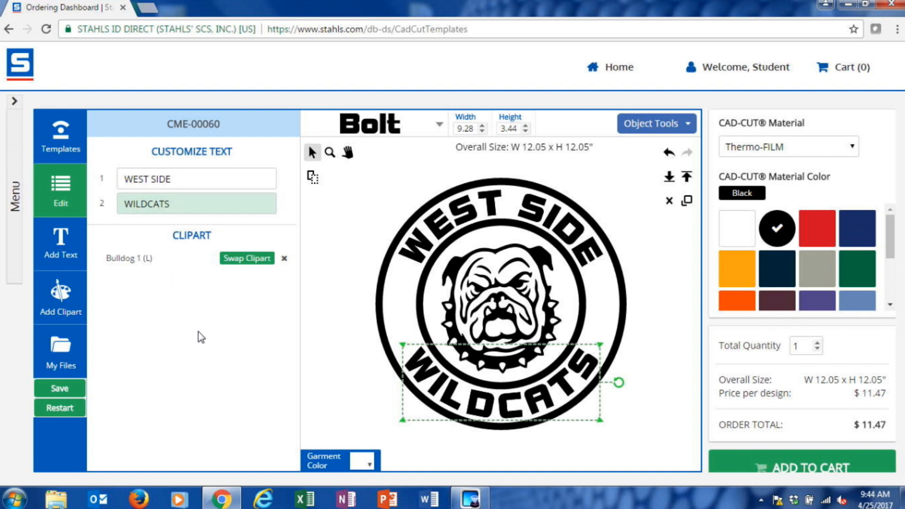
{"action": "left_click", "coordinate": [321, 363]}
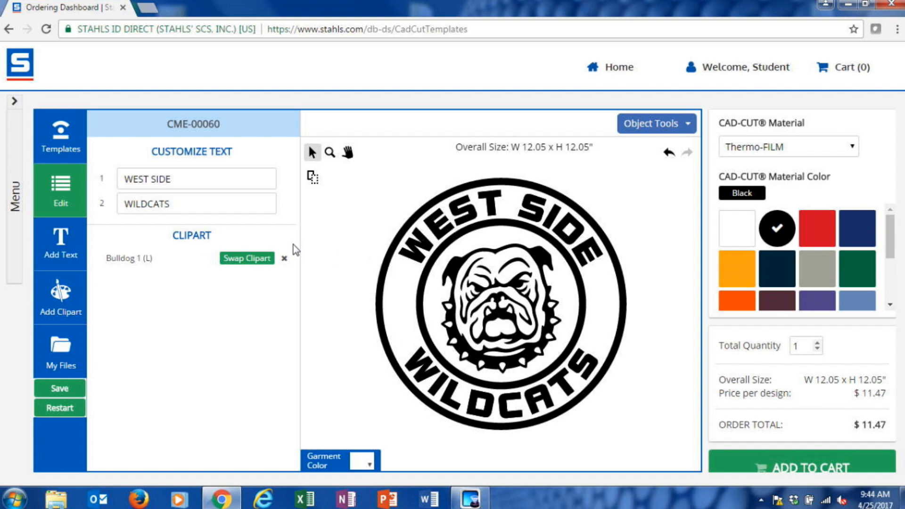
Step: Swap the bulldog clipart for the more detailed Cougar 1 (L) from the Mascots category
{"action": "left_click", "coordinate": [253, 267]}
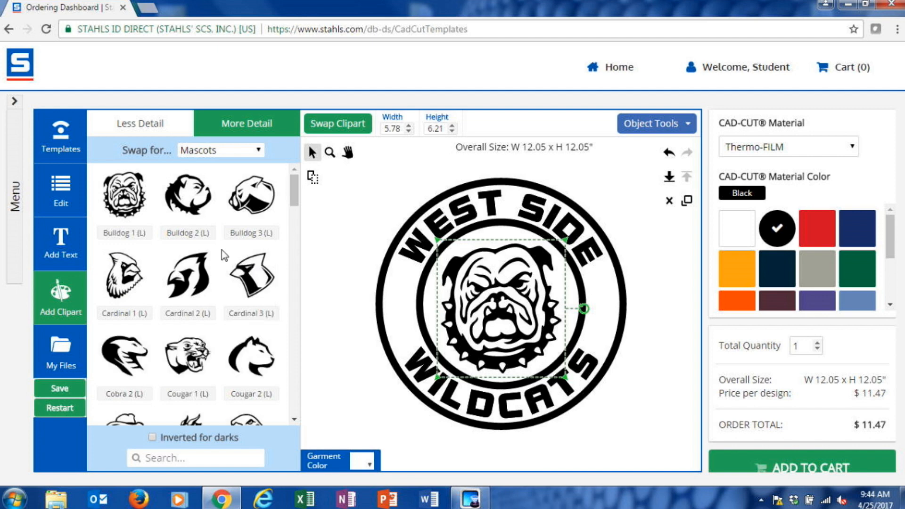
{"action": "left_click", "coordinate": [247, 152]}
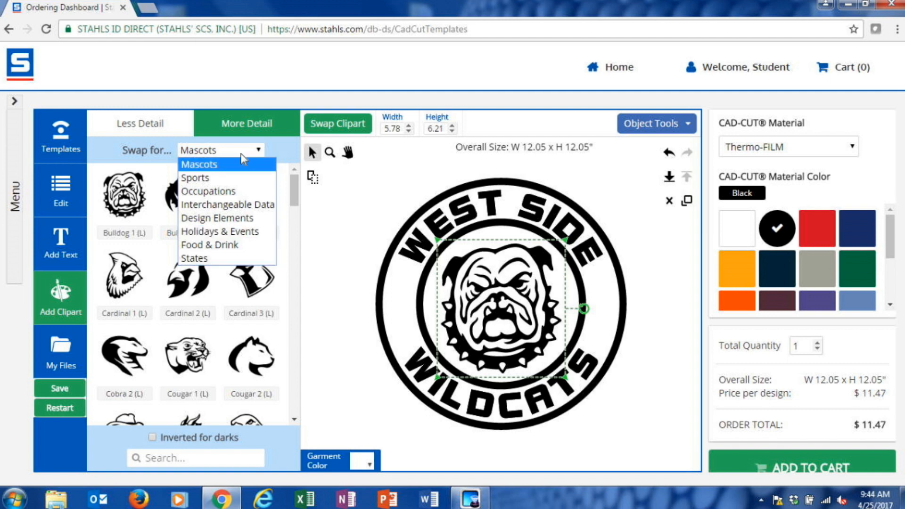
{"action": "left_click", "coordinate": [253, 127]}
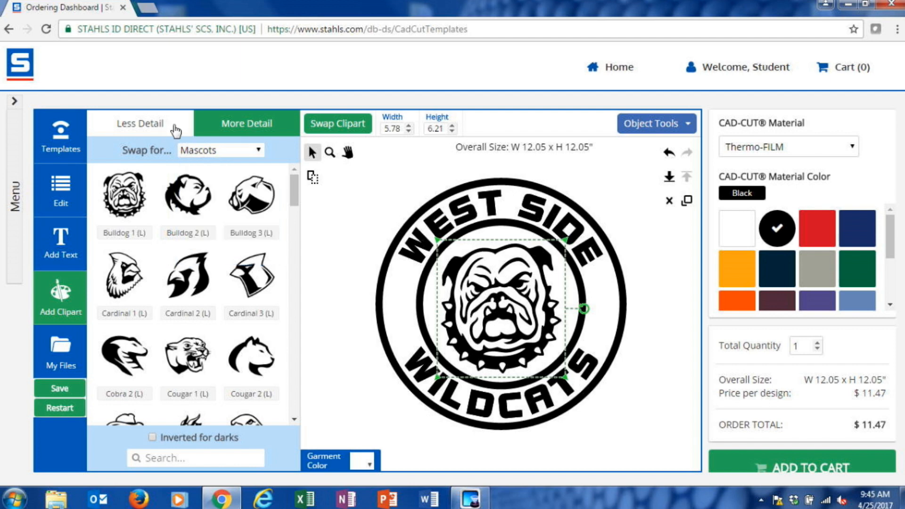
{"action": "left_click", "coordinate": [146, 132]}
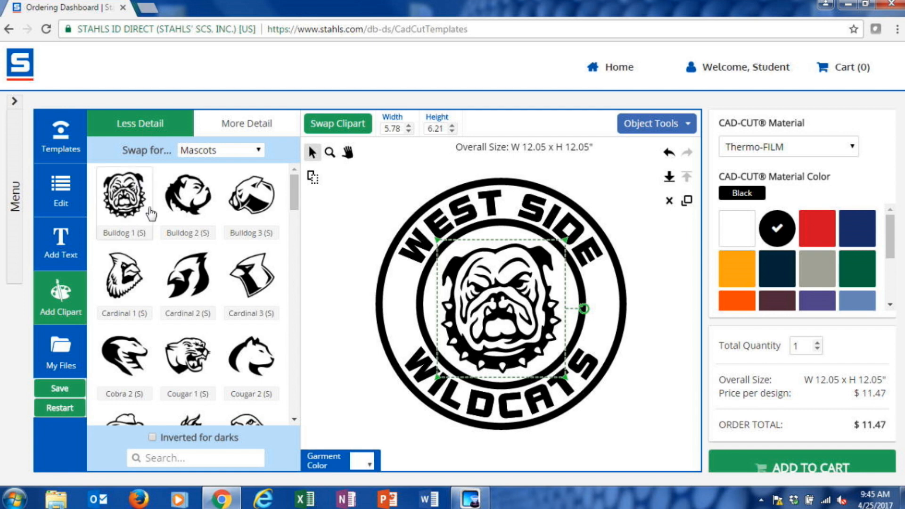
{"action": "left_click", "coordinate": [246, 128]}
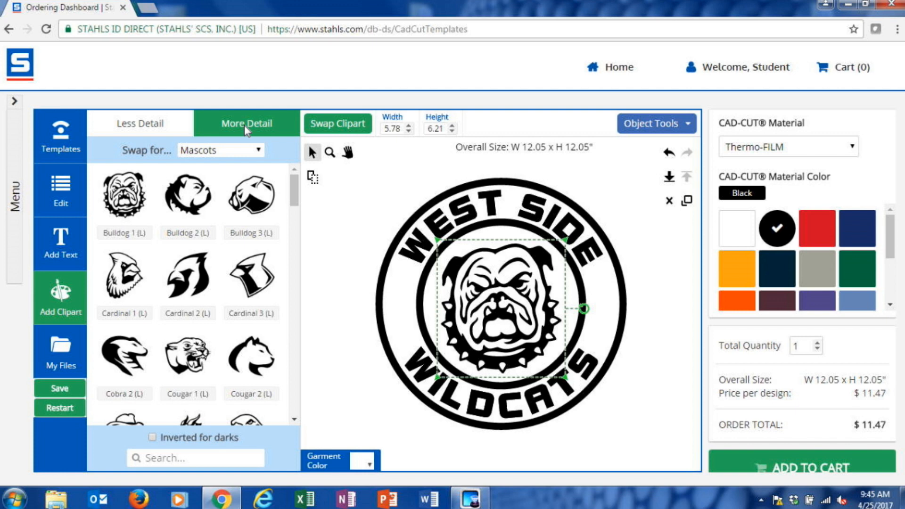
{"action": "left_click", "coordinate": [188, 365]}
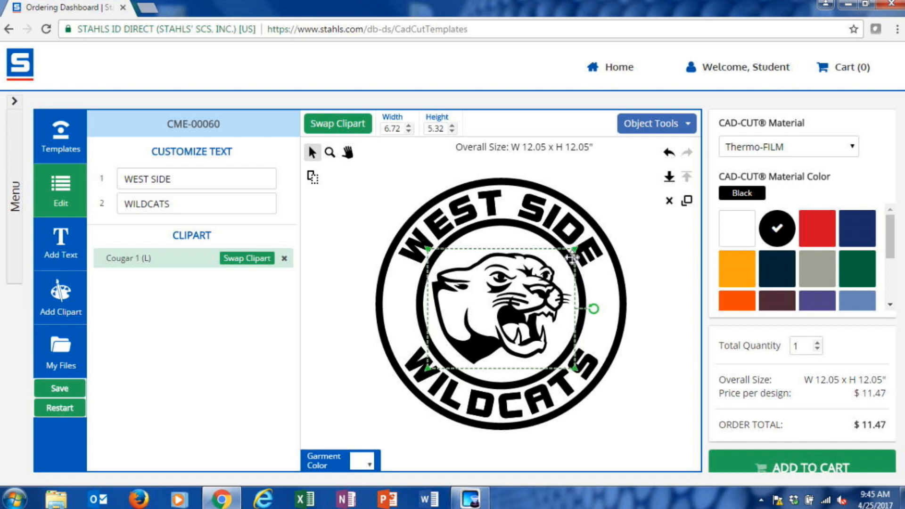
Step: Enlarge the cougar clipart slightly to about 6.82 by 5.41 inches, keeping it inside the inner ring
{"action": "mouse_move", "coordinate": [576, 250]}
{"action": "left_mouse_down"}
{"action": "mouse_move", "coordinate": [606, 232]}
{"action": "mouse_move", "coordinate": [541, 287]}
{"action": "mouse_move", "coordinate": [592, 245]}
{"action": "left_mouse_up"}
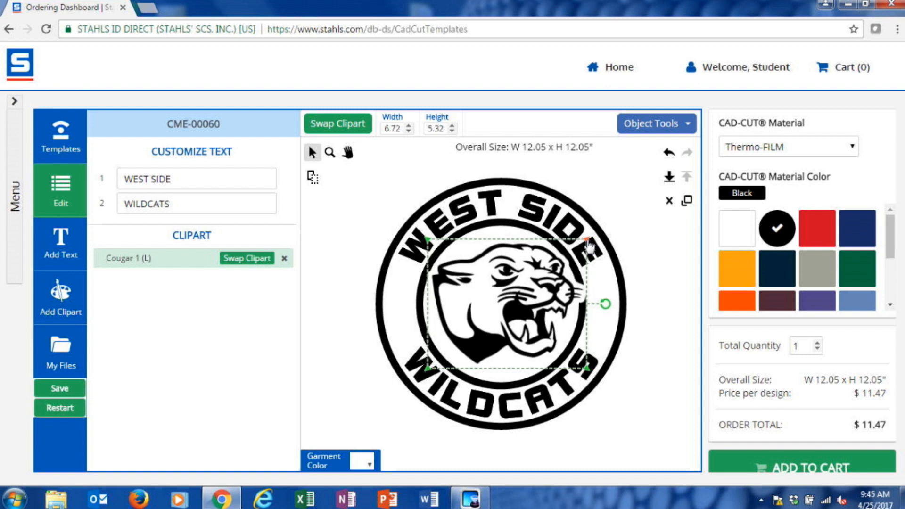
{"action": "left_click_drag", "start_coordinate": [591, 244], "coordinate": [586, 252]}
{"action": "mouse_move", "coordinate": [526, 293]}
{"action": "left_mouse_down"}
{"action": "mouse_move", "coordinate": [533, 271]}
{"action": "mouse_move", "coordinate": [519, 255]}
{"action": "mouse_move", "coordinate": [506, 266]}
{"action": "mouse_move", "coordinate": [527, 293]}
{"action": "left_mouse_up"}
{"action": "left_click_drag", "start_coordinate": [584, 244], "coordinate": [578, 253]}
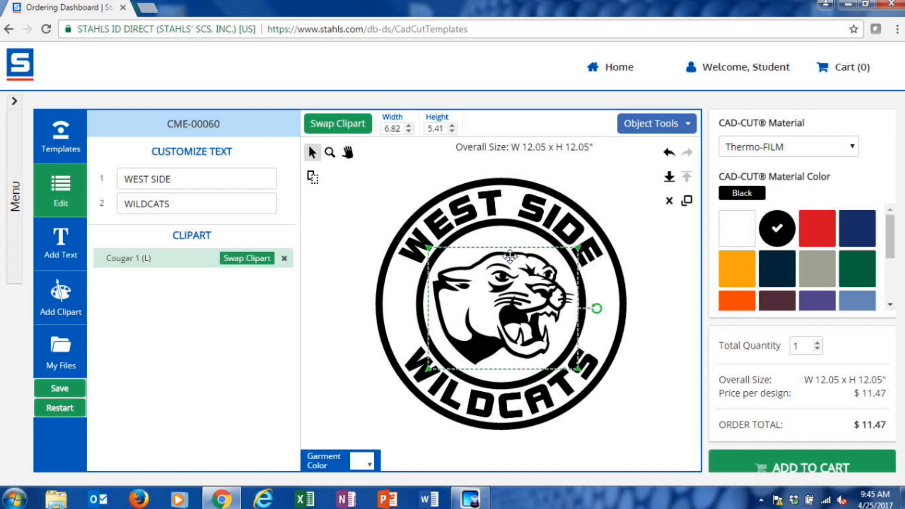
{"action": "left_click", "coordinate": [341, 362]}
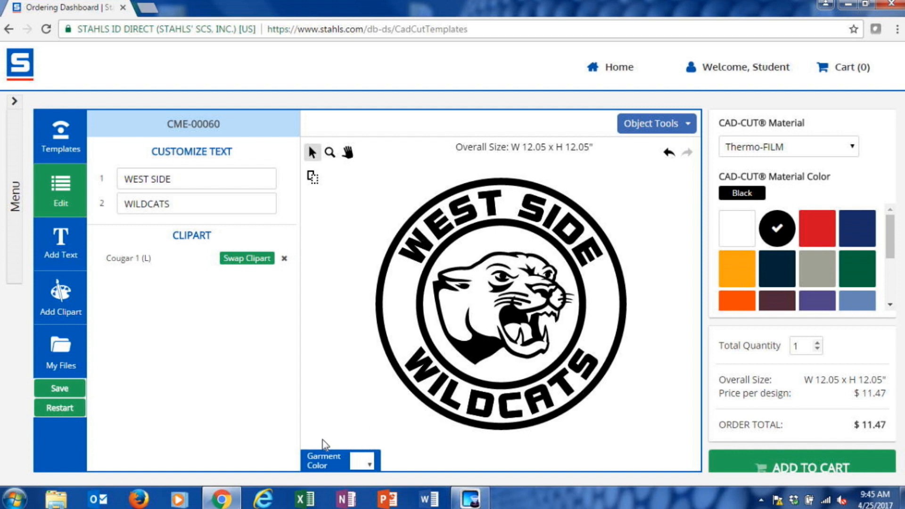
Step: Select the entire circular design and resize it proportionally to a width of 10 inches
{"action": "left_click_drag", "start_coordinate": [344, 447], "coordinate": [673, 157]}
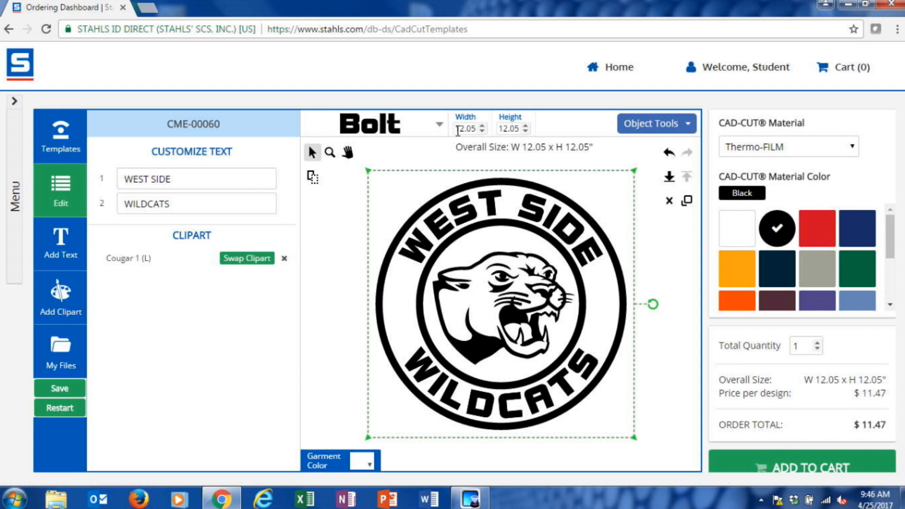
{"action": "left_click_drag", "start_coordinate": [458, 130], "coordinate": [486, 130]}
{"action": "type", "text": "10"}
{"action": "key", "text": "Return"}
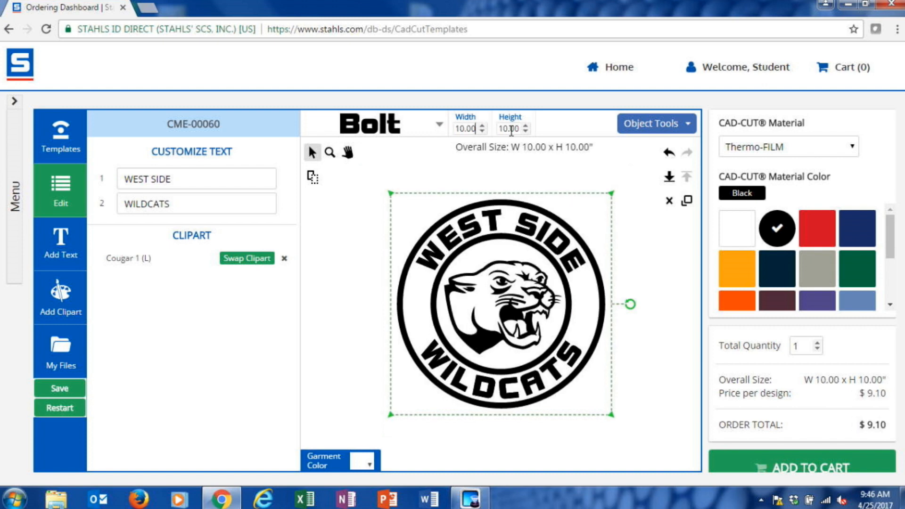
{"action": "left_click", "coordinate": [370, 346]}
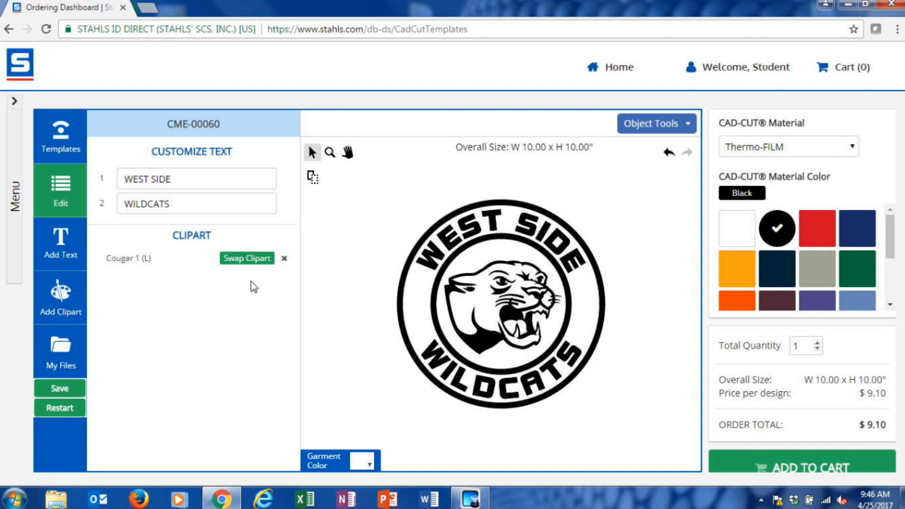
Step: Add a new text line in the Bolt font reading 2017 STATE CHAMPS
{"action": "left_click", "coordinate": [68, 252]}
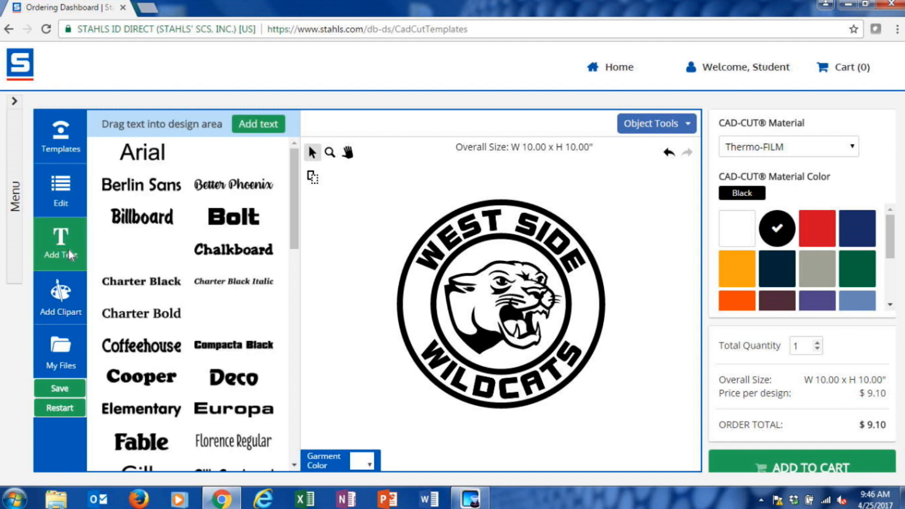
{"action": "left_click", "coordinate": [238, 227]}
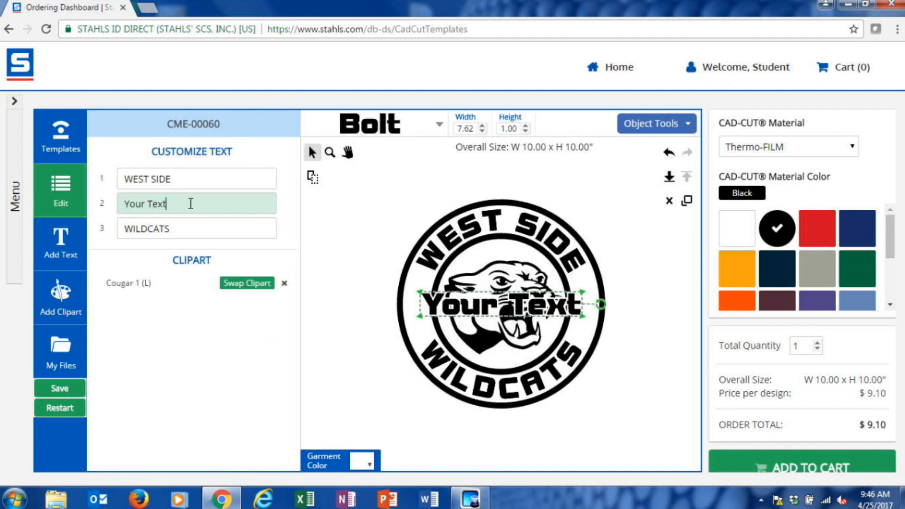
{"action": "left_click_drag", "start_coordinate": [190, 204], "coordinate": [86, 202]}
{"action": "type", "text": "2017 STA"}
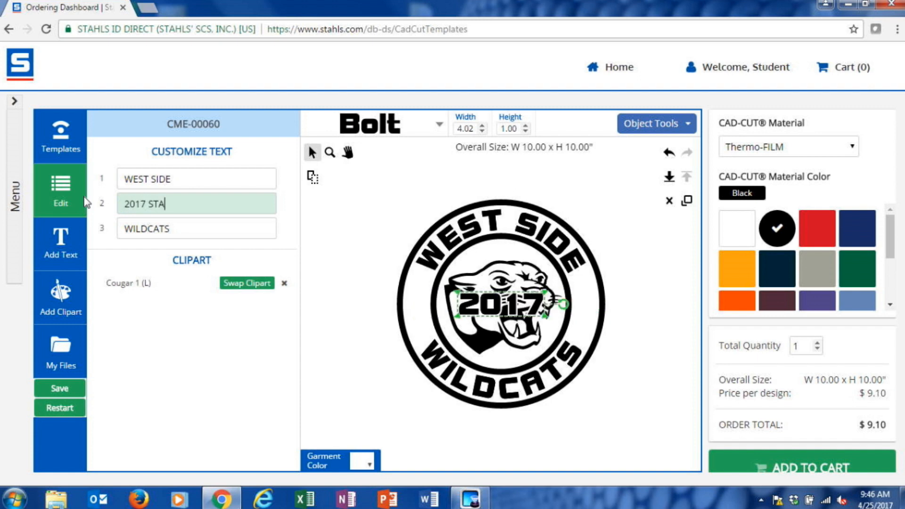
{"action": "type", "text": "TE CHAM"}
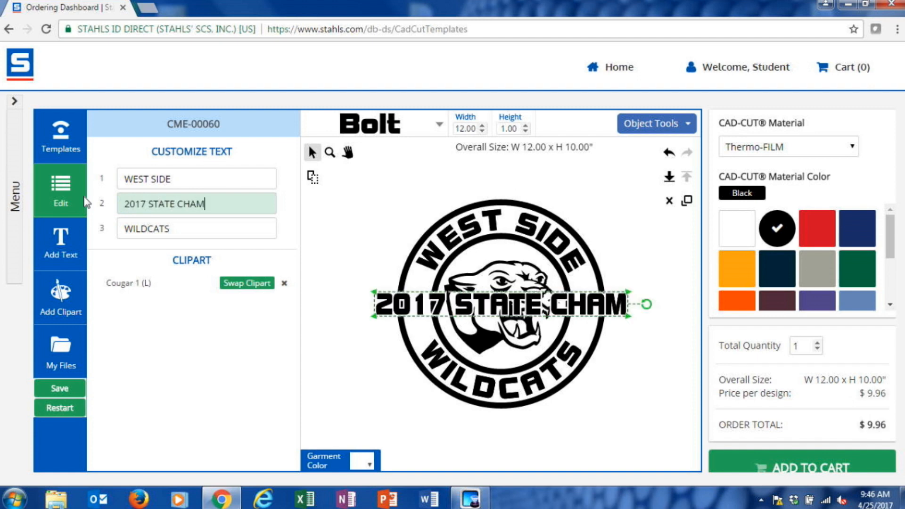
{"action": "type", "text": "PS"}
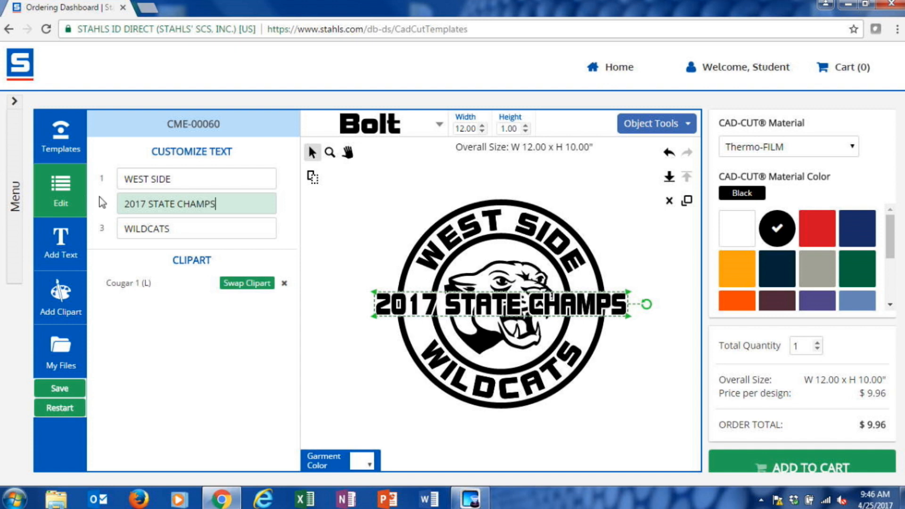
Step: Place the 2017 STATE CHAMPS text just below the circle and shrink it to about 11.07 inches wide
{"action": "left_click_drag", "start_coordinate": [490, 427], "coordinate": [480, 424]}
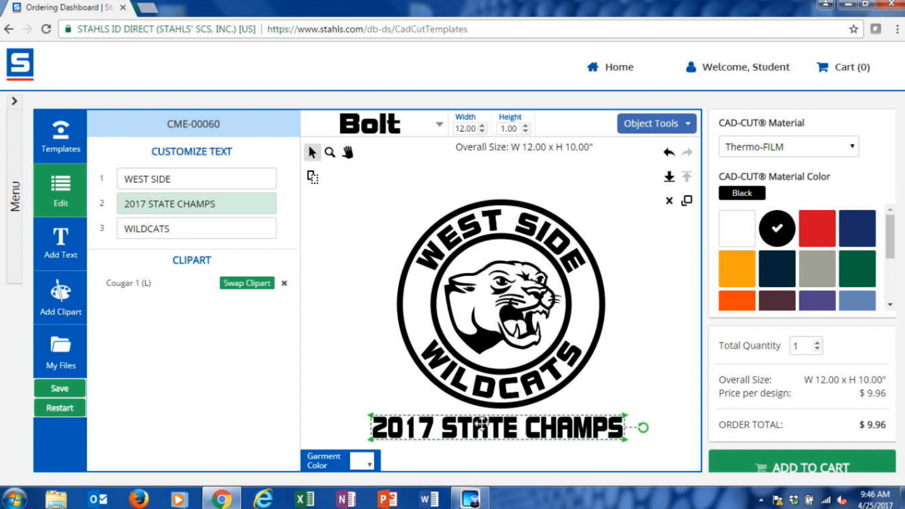
{"action": "left_click_drag", "start_coordinate": [371, 447], "coordinate": [389, 443]}
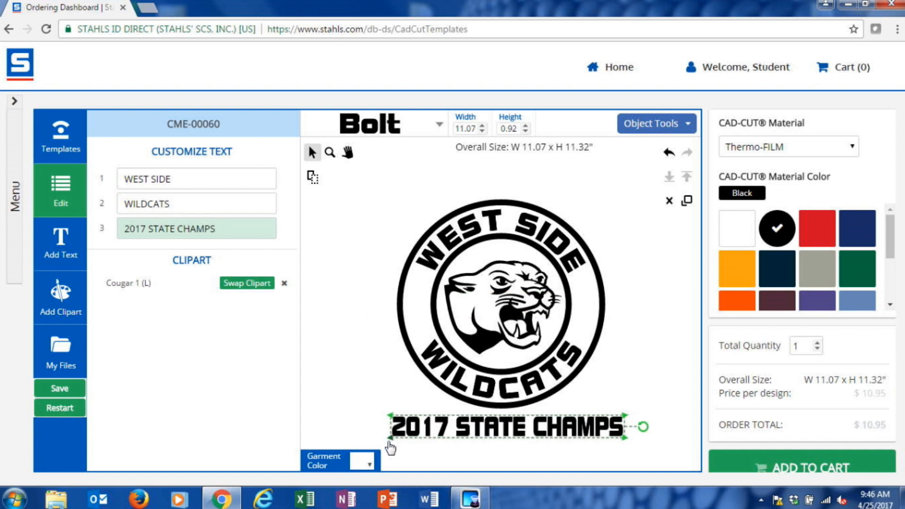
{"action": "left_click_drag", "start_coordinate": [501, 430], "coordinate": [503, 429]}
{"action": "left_click", "coordinate": [360, 369]}
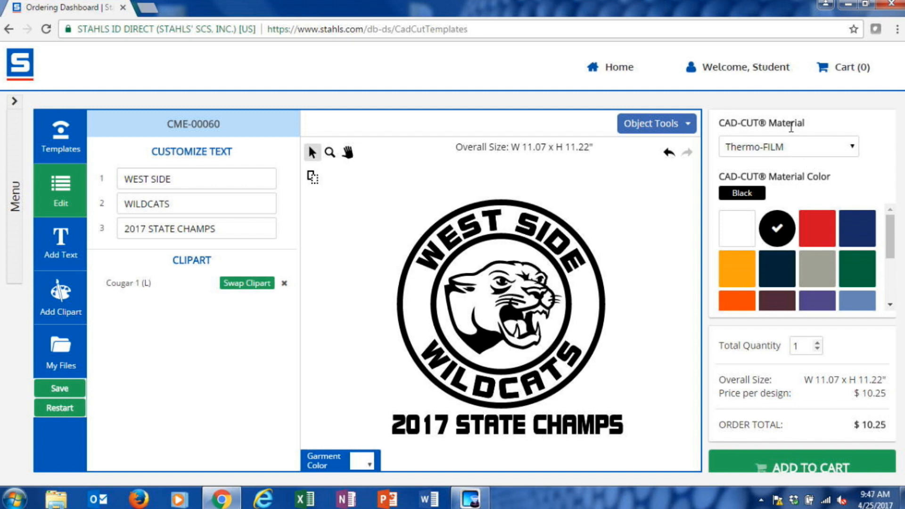
Step: Change the design's CAD-CUT material to Fashion-FILM
{"action": "left_click", "coordinate": [801, 149]}
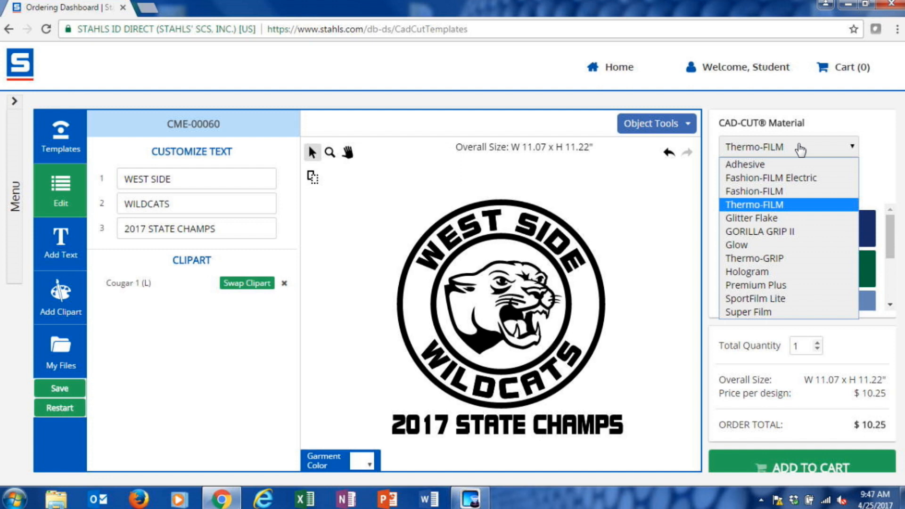
{"action": "left_click", "coordinate": [773, 190]}
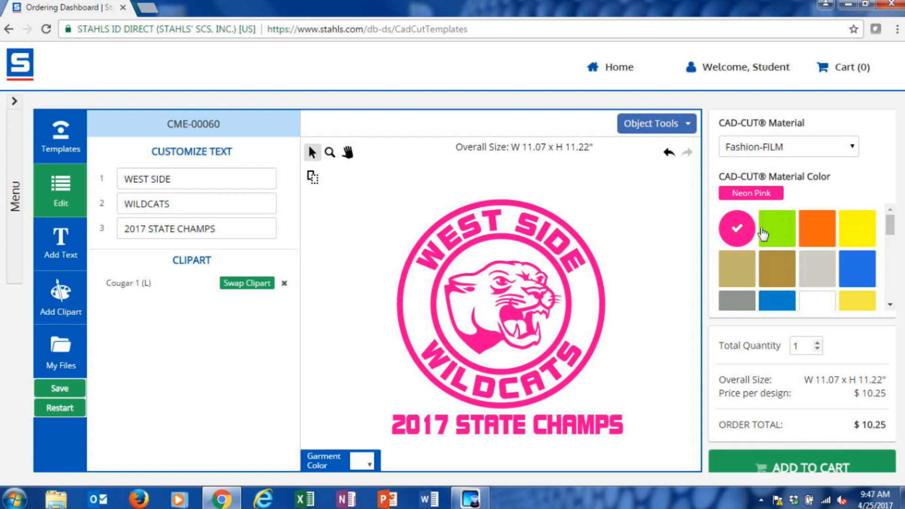
Step: Change the design's CAD-CUT material color to Matte Columbia
{"action": "scroll", "coordinate": [889, 227], "scroll_direction": "down", "scroll_amount": 1}
{"action": "left_click_drag", "start_coordinate": [889, 238], "coordinate": [890, 269]}
{"action": "left_click", "coordinate": [777, 247]}
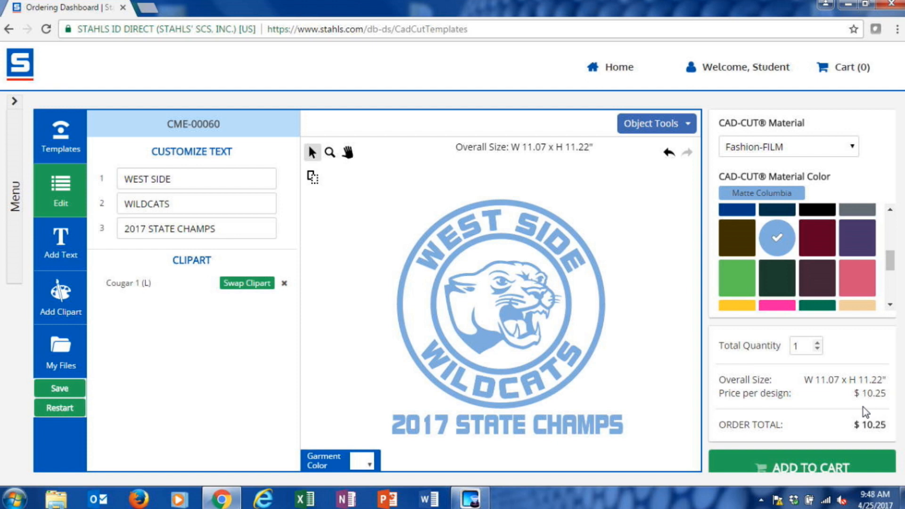
Step: Set the total order quantity to 24
{"action": "left_click", "coordinate": [800, 347]}
{"action": "type", "text": "8"}
{"action": "double_click", "coordinate": [800, 346]}
{"action": "type", "text": "24"}
Step: Select the whole West Side Wildcats design and shrink it proportionally to about 10.15 inches wide
{"action": "left_click_drag", "start_coordinate": [382, 442], "coordinate": [669, 174]}
{"action": "left_click_drag", "start_coordinate": [393, 439], "coordinate": [410, 422]}
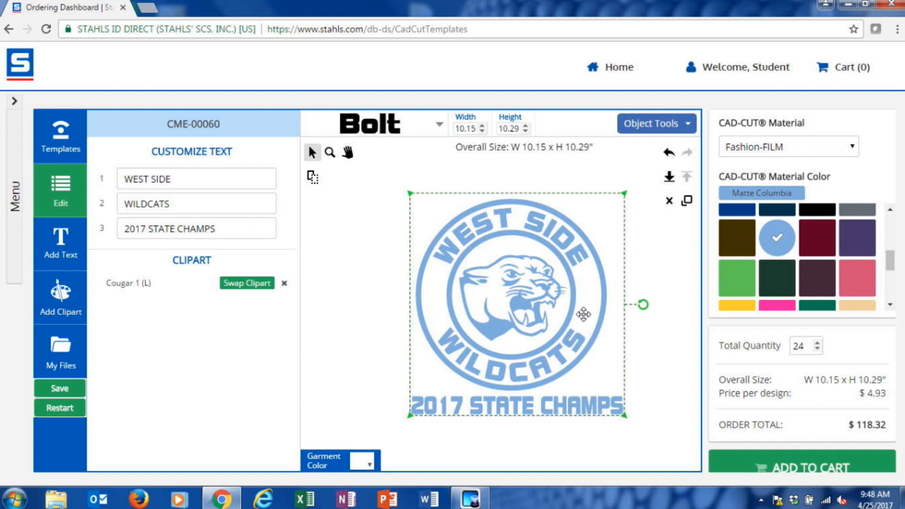
{"action": "left_click", "coordinate": [70, 373]}
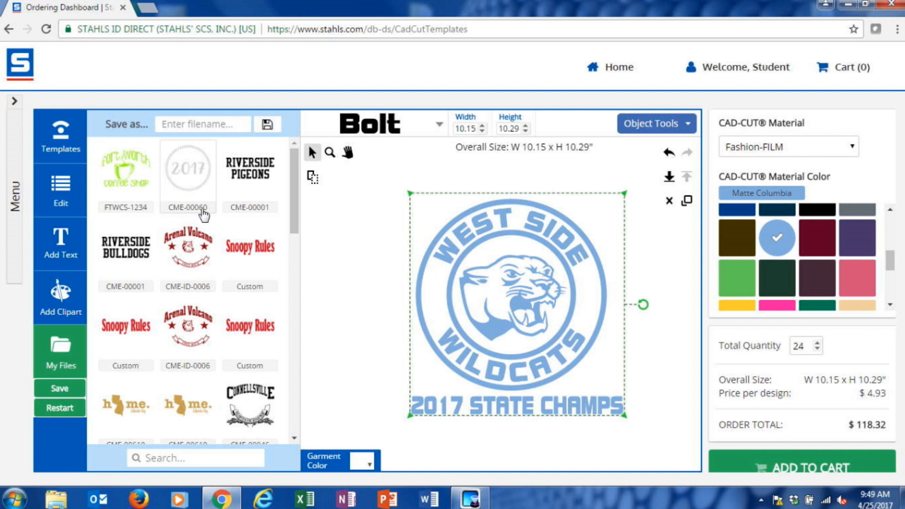
{"action": "left_click", "coordinate": [138, 193]}
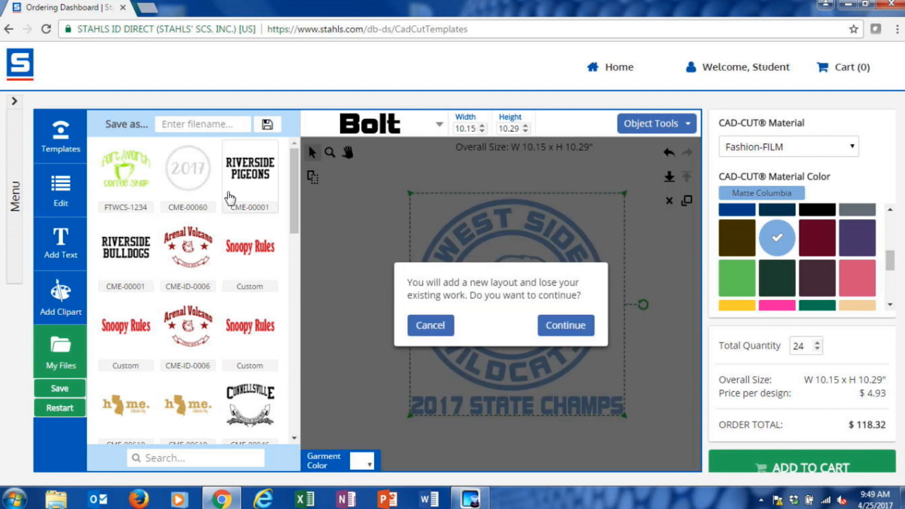
{"action": "left_click", "coordinate": [438, 328]}
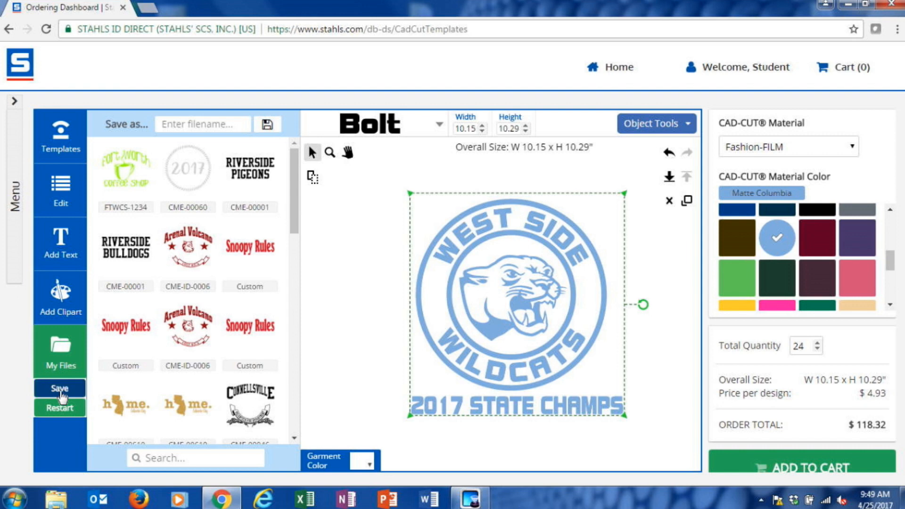
Step: Return to the template library and delete the entire West Side Wildcats design from the canvas
{"action": "left_click", "coordinate": [61, 152]}
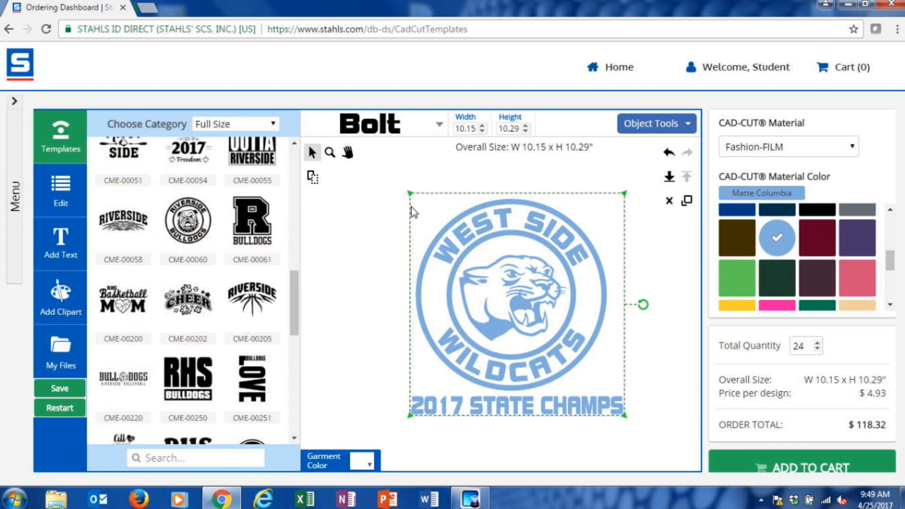
{"action": "left_click_drag", "start_coordinate": [389, 174], "coordinate": [651, 449]}
{"action": "key", "text": "Delete"}
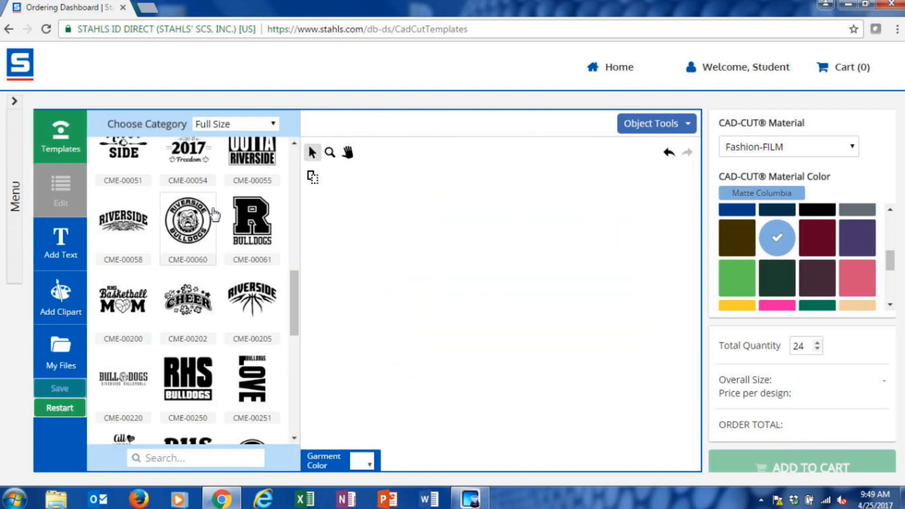
Step: Load template CME-ID-0006 from the Interchangeable Data category and change its main text to MOTOWN
{"action": "left_click", "coordinate": [255, 126]}
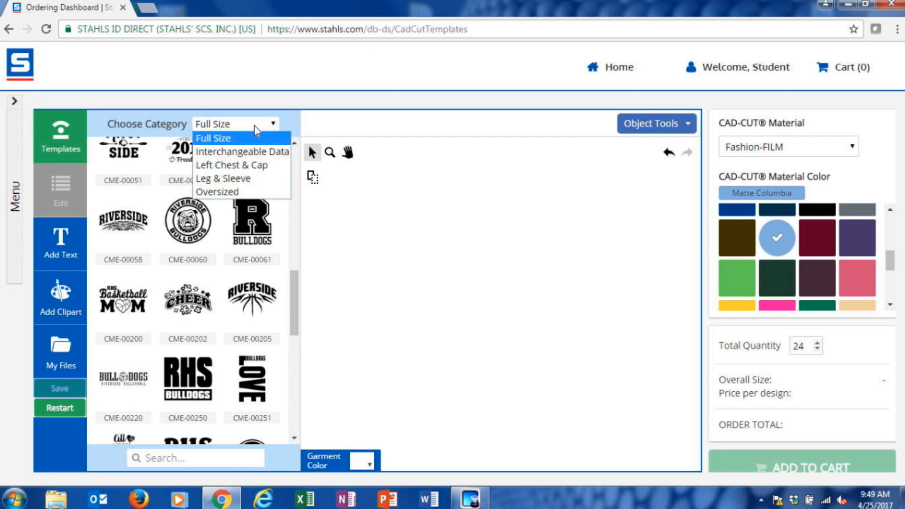
{"action": "left_click", "coordinate": [248, 152]}
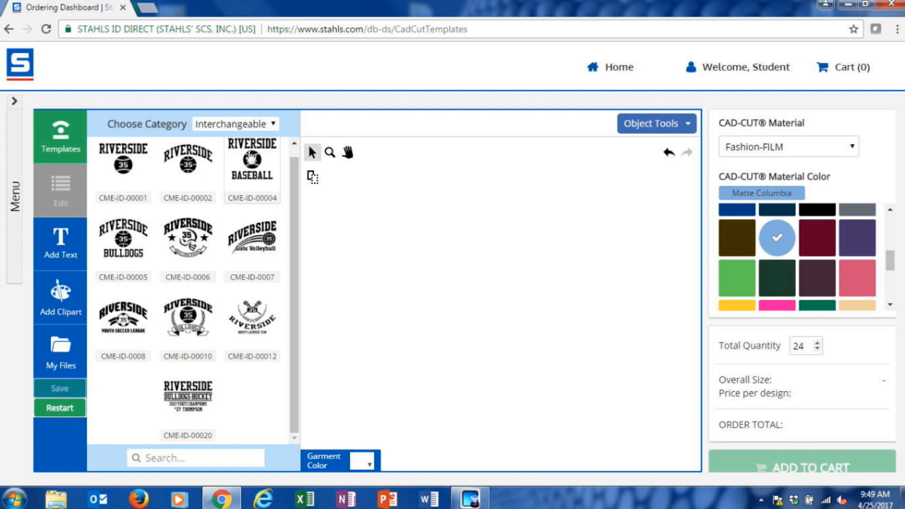
{"action": "left_click", "coordinate": [194, 249]}
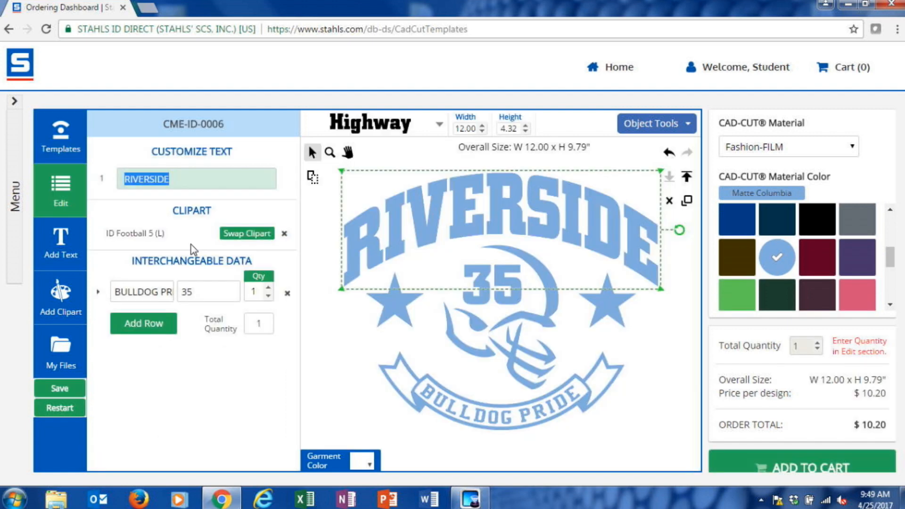
{"action": "type", "text": "MOTOWN"}
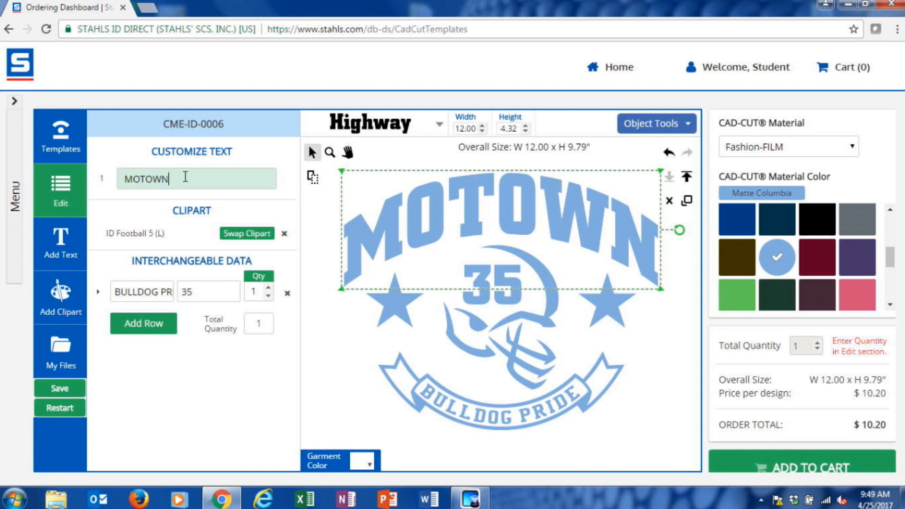
Step: Fill the first interchangeable data row with the player's surname and the number 22
{"action": "left_click", "coordinate": [216, 287]}
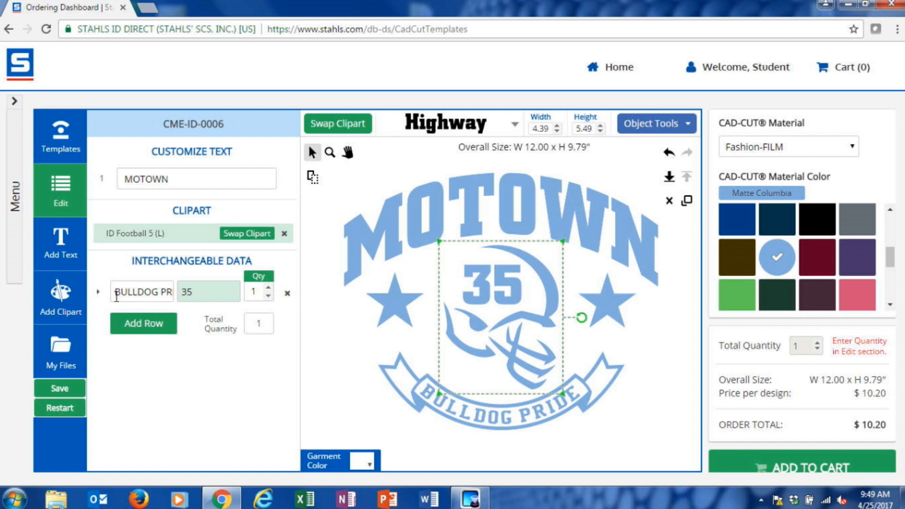
{"action": "left_click_drag", "start_coordinate": [117, 294], "coordinate": [200, 293]}
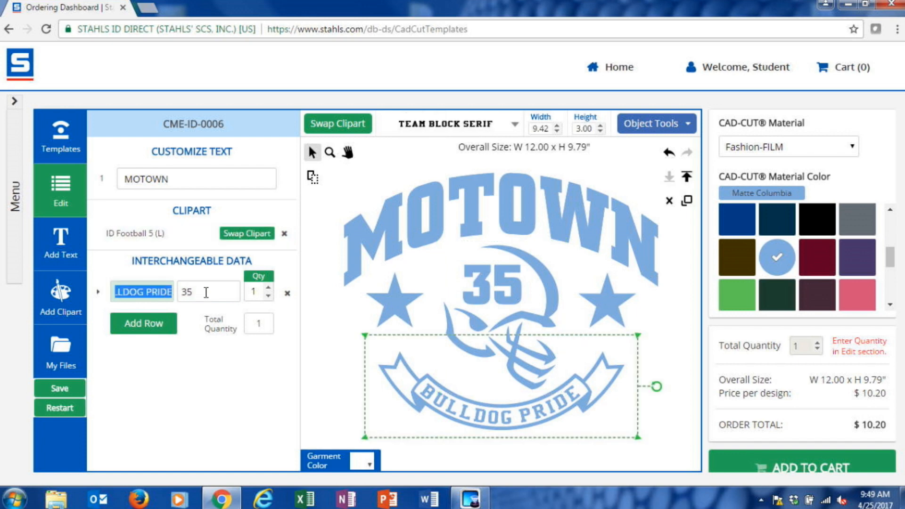
{"action": "type", "text": "ELLSWORTH"}
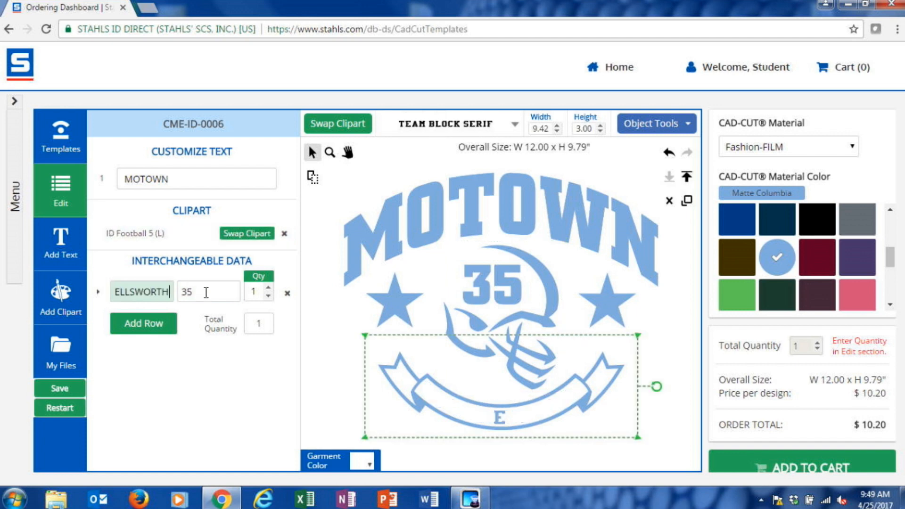
{"action": "left_click", "coordinate": [216, 293]}
{"action": "key", "text": "BackSpace"}
{"action": "key", "text": "BackSpace"}
{"action": "type", "text": "22"}
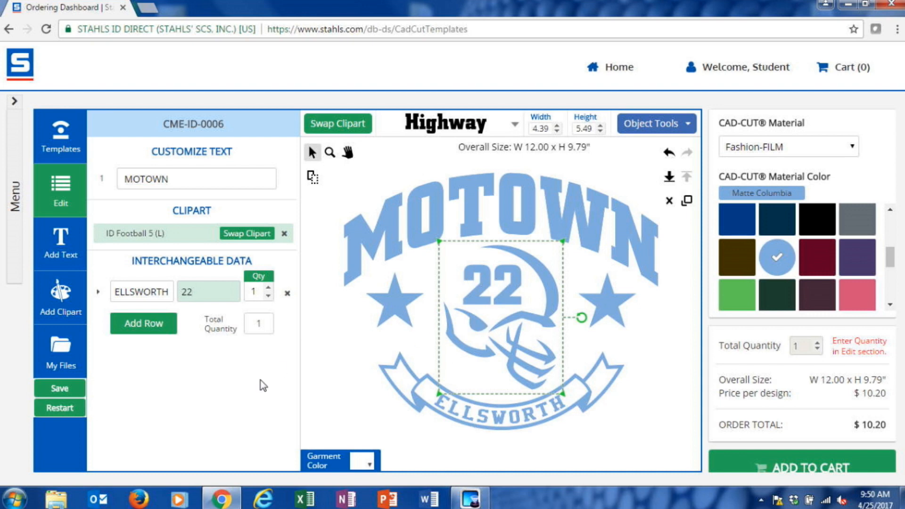
Step: Add a second interchangeable data row with another player's surname and the number 34
{"action": "left_click", "coordinate": [152, 329]}
{"action": "left_click_drag", "start_coordinate": [165, 322], "coordinate": [112, 321]}
{"action": "type", "text": "JONES"}
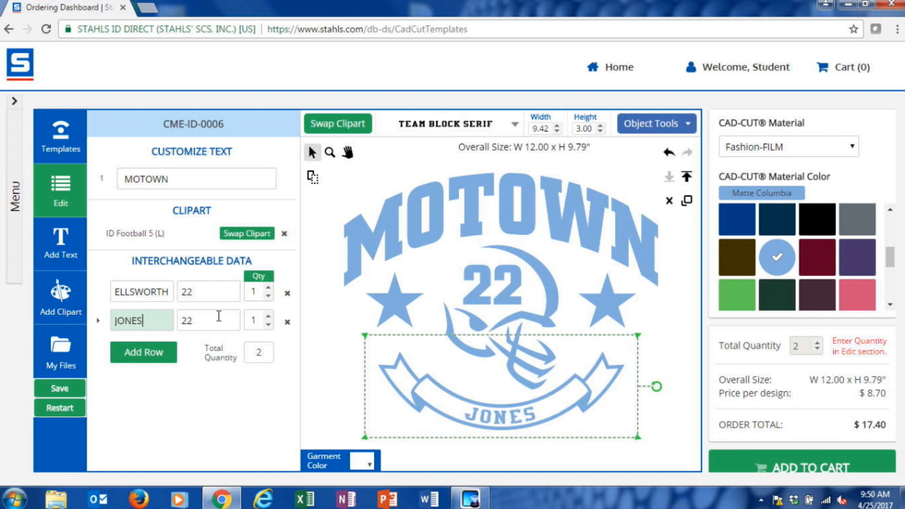
{"action": "left_click", "coordinate": [216, 324]}
{"action": "double_click", "coordinate": [216, 324]}
{"action": "type", "text": "34"}
Step: Add a third interchangeable data row with a player's surname and the number 45
{"action": "left_click", "coordinate": [155, 355]}
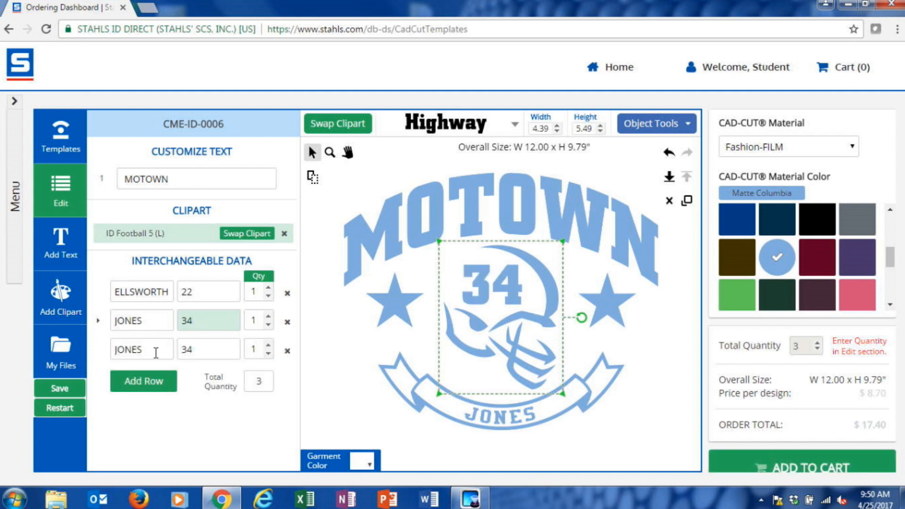
{"action": "left_click_drag", "start_coordinate": [155, 350], "coordinate": [56, 352]}
{"action": "type", "text": "JACKSON"}
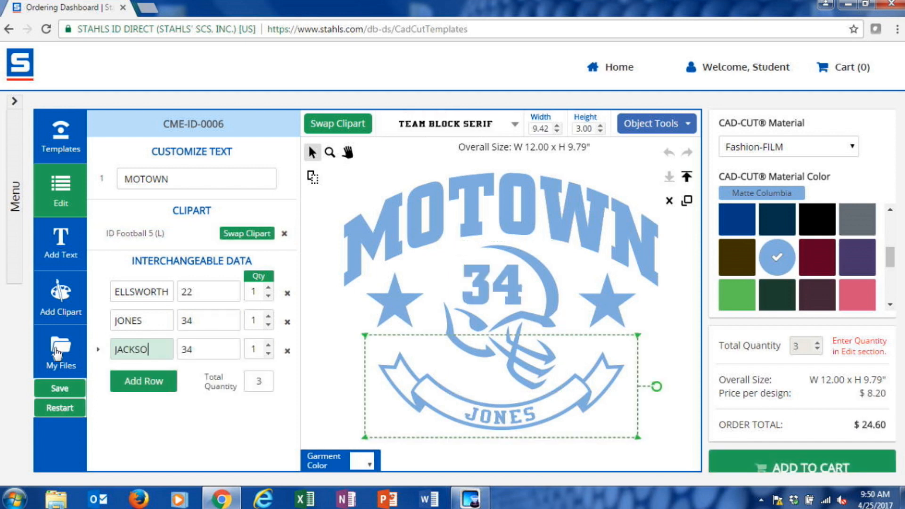
{"action": "double_click", "coordinate": [198, 351]}
{"action": "type", "text": "45"}
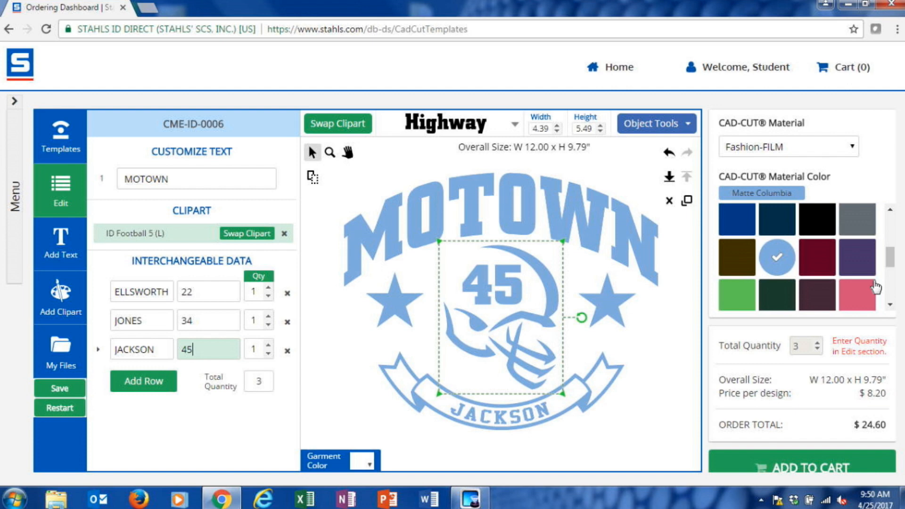
Step: Change the CAD-CUT material to Glitter Flake in Fluorescent Blue
{"action": "left_click", "coordinate": [848, 150]}
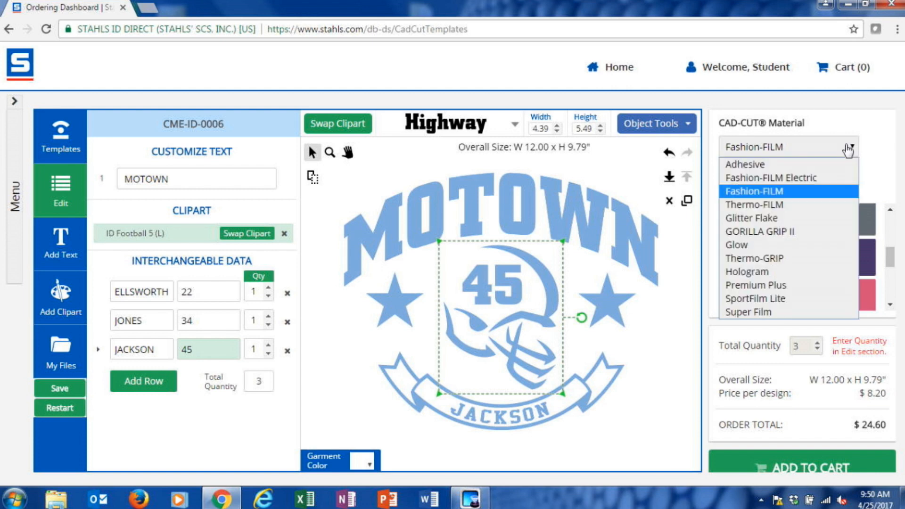
{"action": "left_click", "coordinate": [762, 216]}
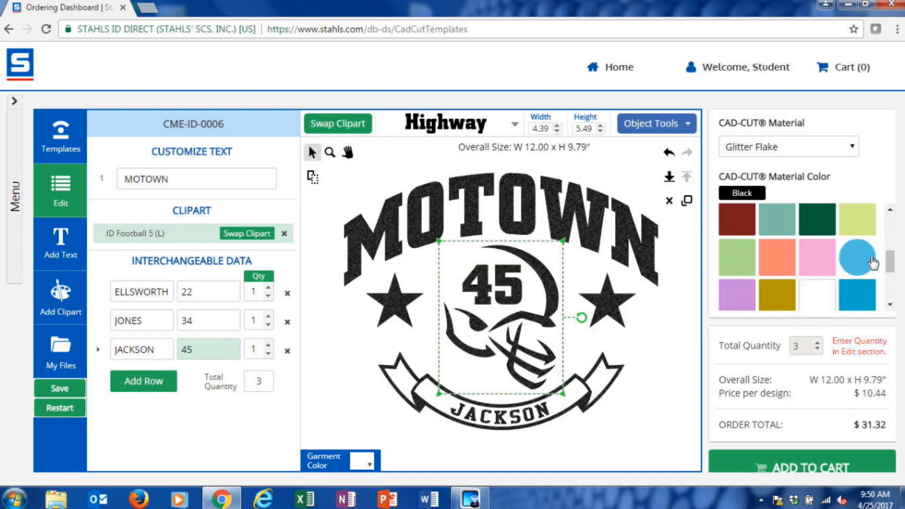
{"action": "left_click", "coordinate": [855, 261]}
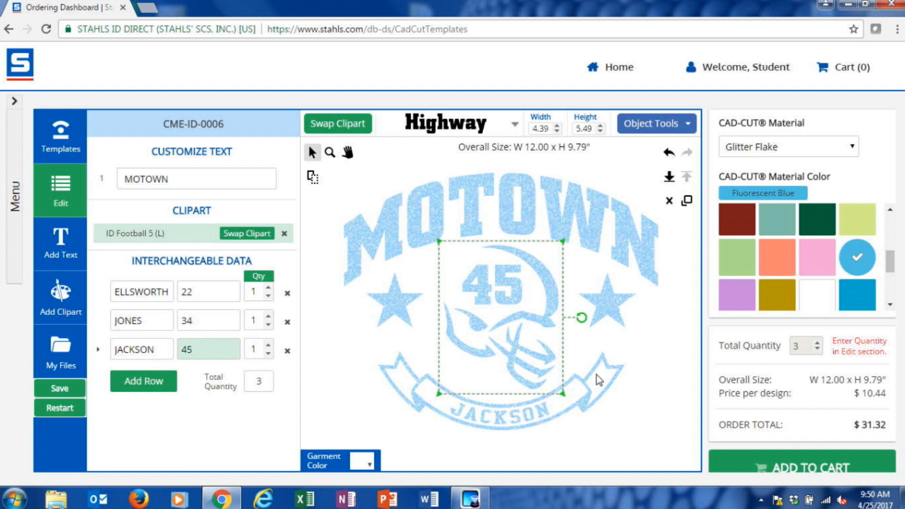
Step: Set the quantity to 5 for each of the three interchangeable data rows
{"action": "double_click", "coordinate": [256, 350]}
{"action": "type", "text": "5"}
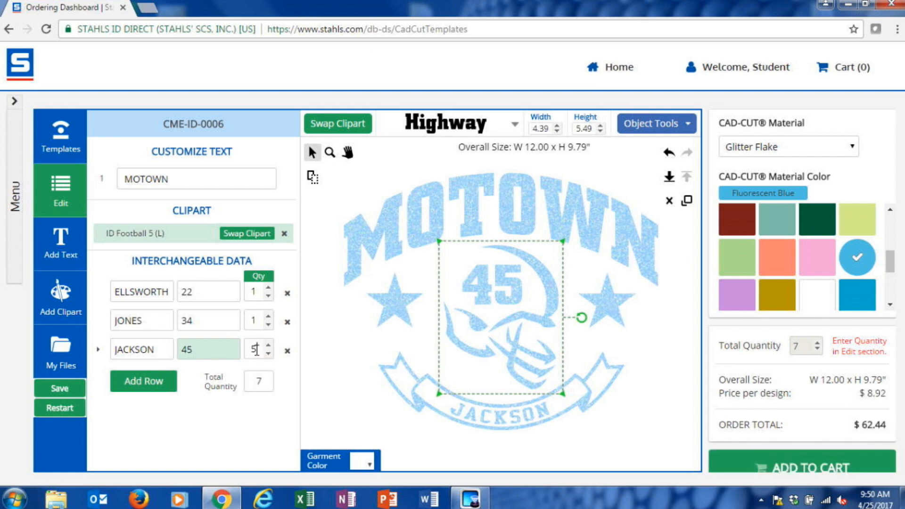
{"action": "double_click", "coordinate": [254, 319]}
{"action": "type", "text": "5"}
{"action": "double_click", "coordinate": [256, 292]}
{"action": "type", "text": "5"}
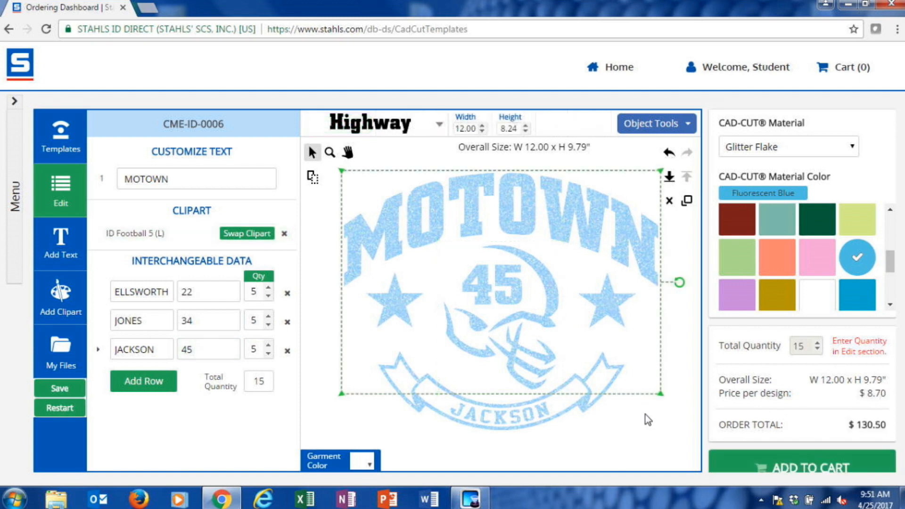
Step: Select the whole MOTOWN design, shrink it proportionally to about 10.32 inches wide, and move it back toward the canvas center
{"action": "left_click", "coordinate": [670, 427]}
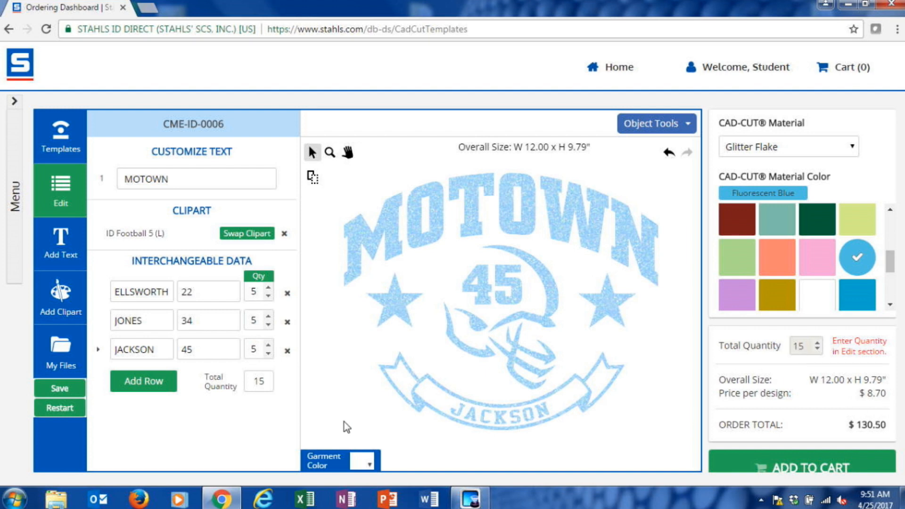
{"action": "left_click_drag", "start_coordinate": [318, 445], "coordinate": [694, 150]}
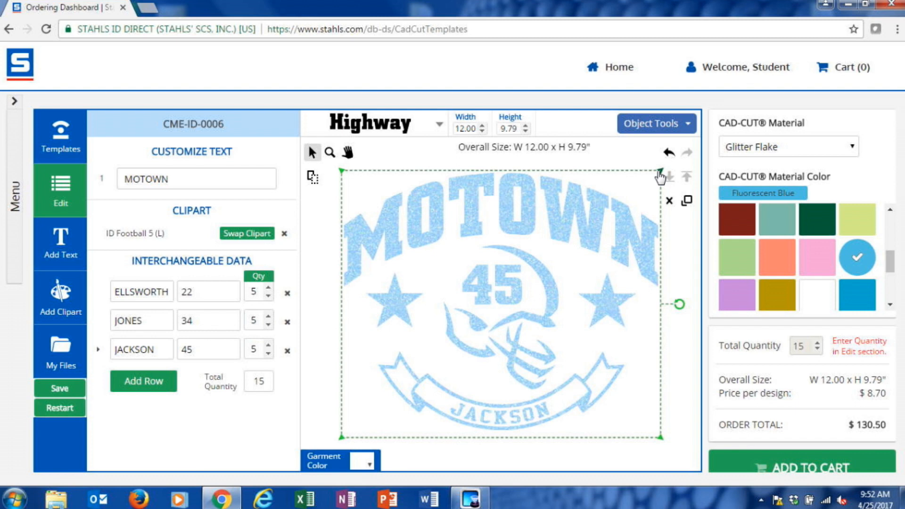
{"action": "left_click_drag", "start_coordinate": [660, 175], "coordinate": [617, 209]}
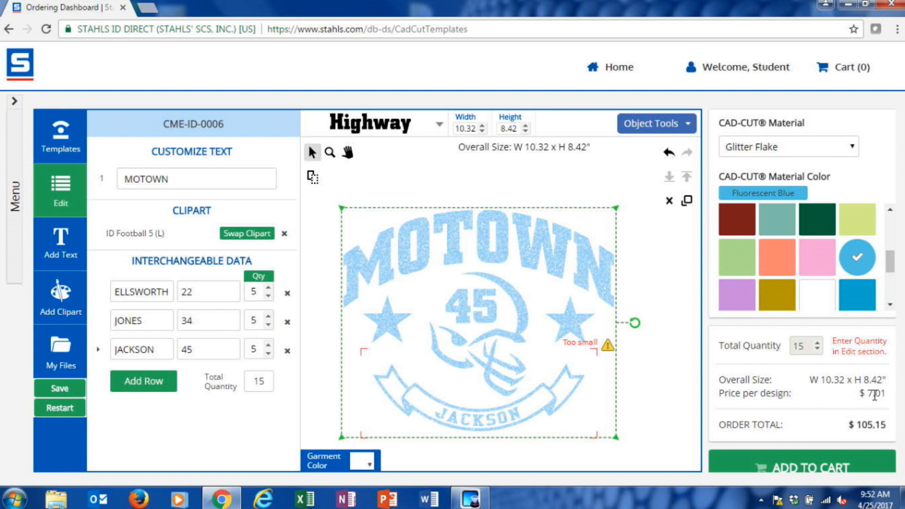
{"action": "mouse_move", "coordinate": [473, 284]}
{"action": "left_mouse_down"}
{"action": "mouse_move", "coordinate": [491, 267]}
{"action": "mouse_move", "coordinate": [521, 264]}
{"action": "mouse_move", "coordinate": [515, 273]}
{"action": "left_mouse_up"}
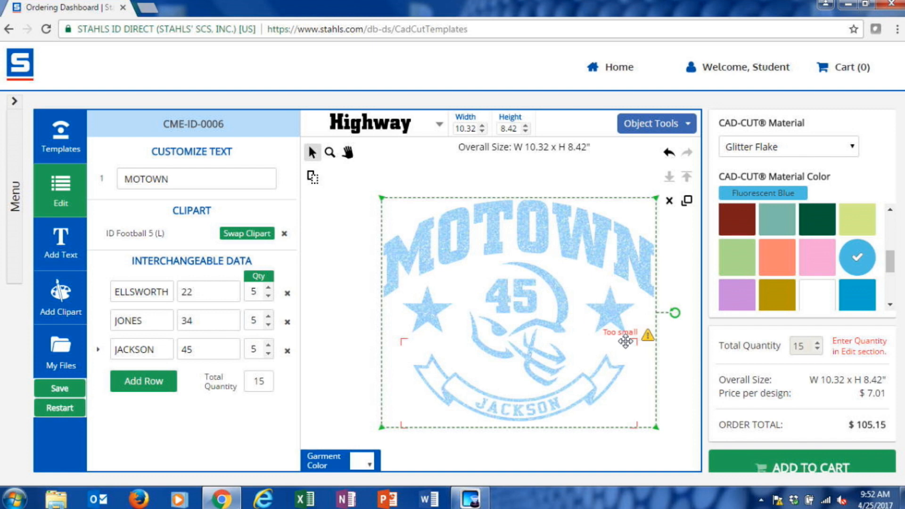
Step: Enlarge the name banner to about 9.72 inches wide and reposition it centered beneath the helmet
{"action": "left_click", "coordinate": [333, 401]}
{"action": "left_click", "coordinate": [460, 393]}
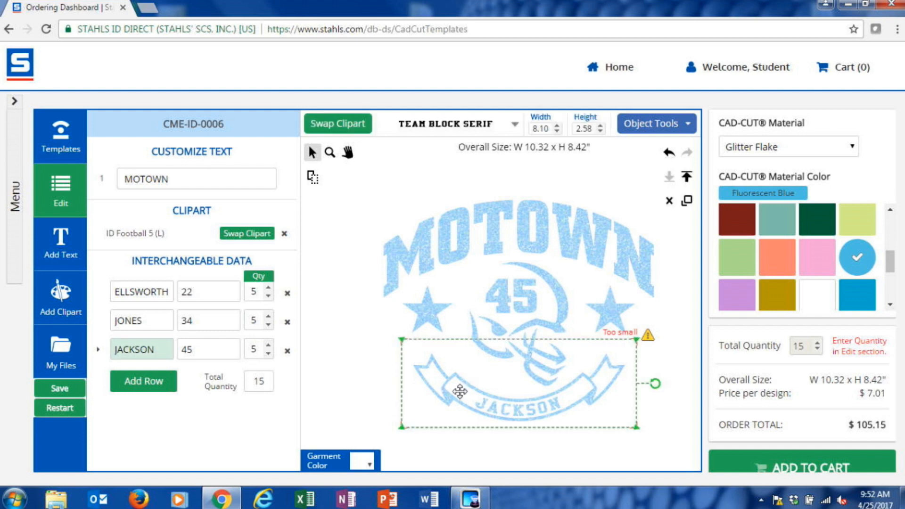
{"action": "left_click_drag", "start_coordinate": [636, 340], "coordinate": [686, 322]}
{"action": "left_click_drag", "start_coordinate": [607, 377], "coordinate": [590, 384]}
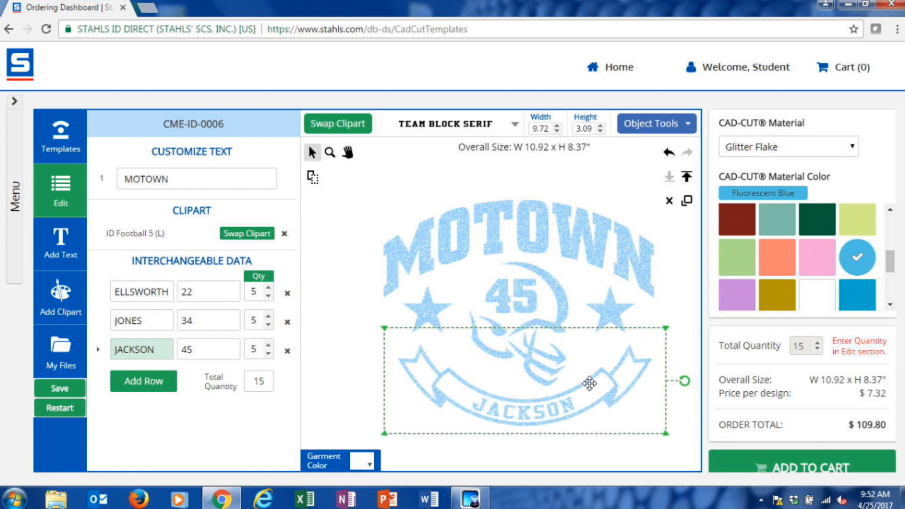
{"action": "left_click", "coordinate": [590, 457]}
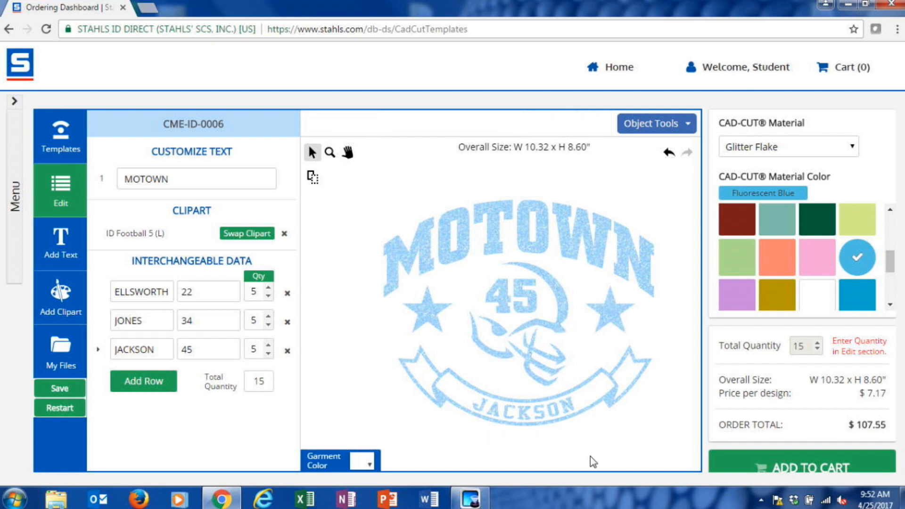